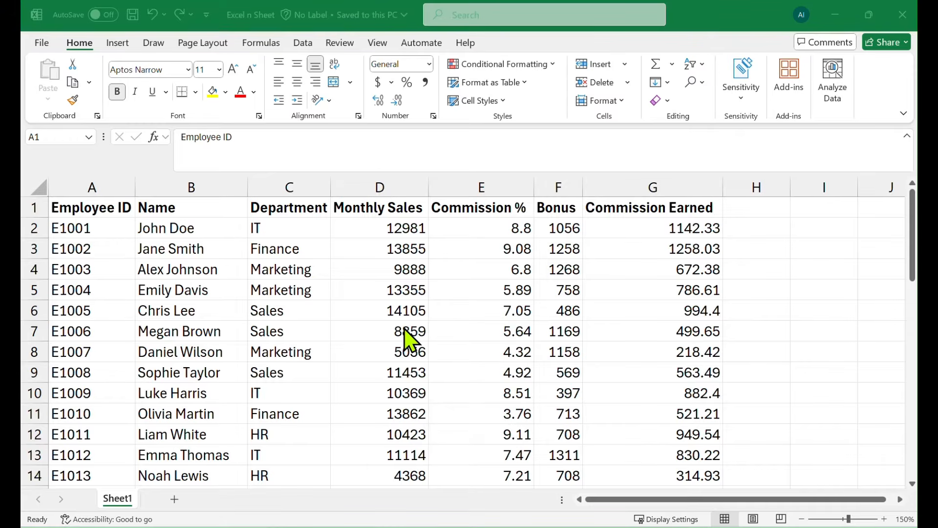
Total the Monthly Sales column in cell D42 with AutoSum over the range D2:D41
scroll(425, 330, down, 4)
scroll(429, 333, down, 3)
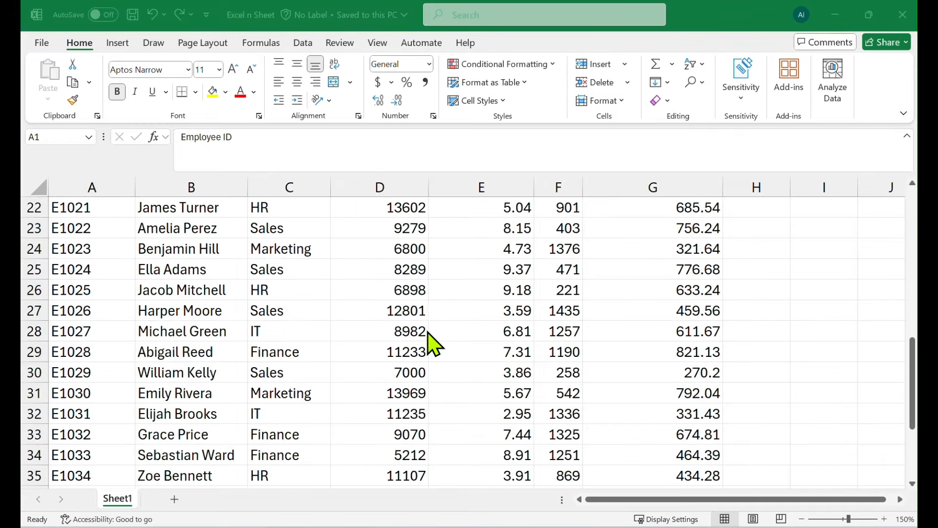
scroll(429, 333, up, 7)
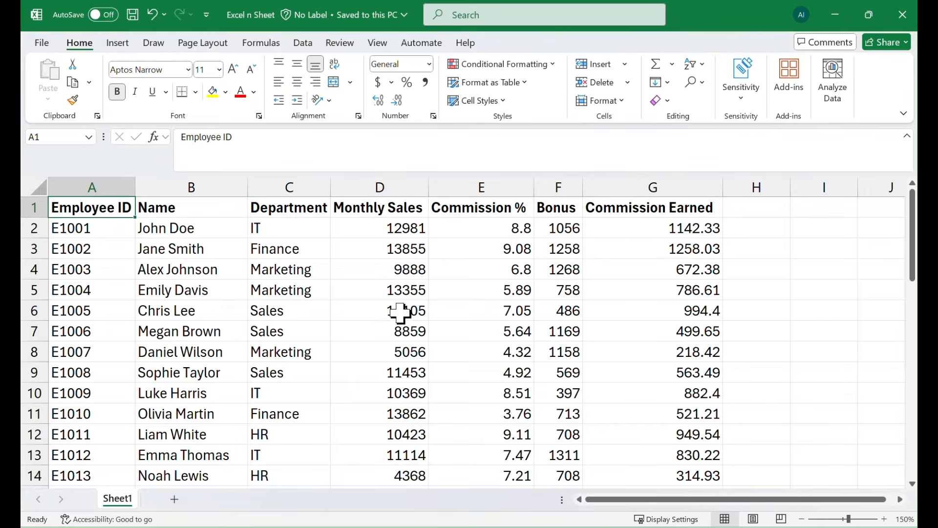
scroll(398, 391, down, 6)
scroll(400, 401, down, 6)
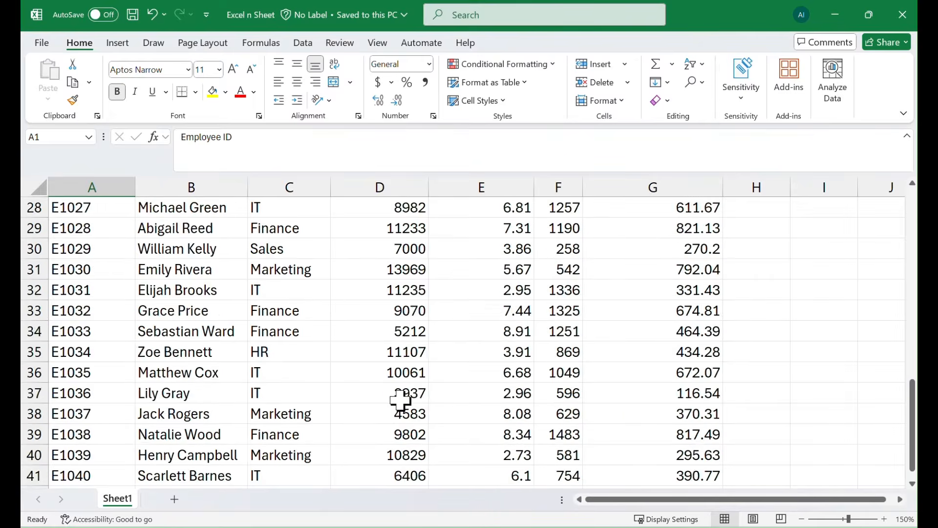
scroll(398, 326, up, 2)
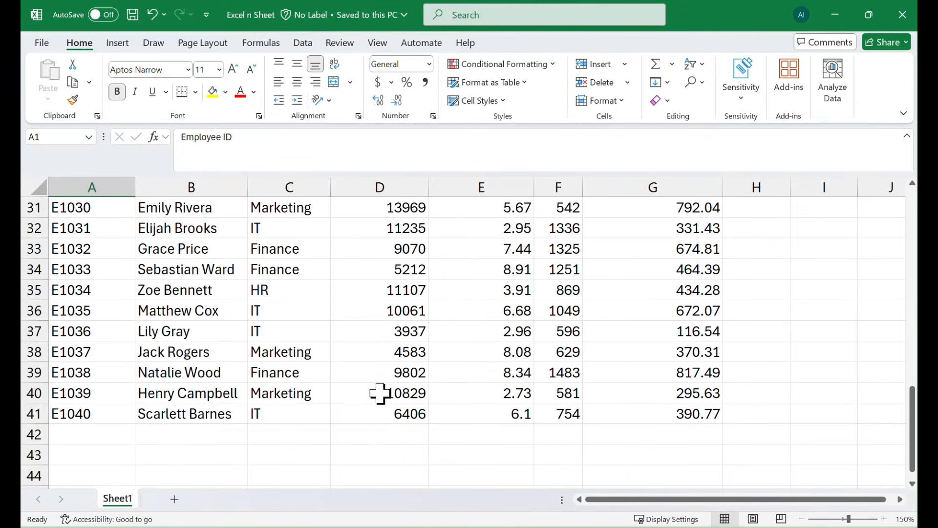
click(383, 436)
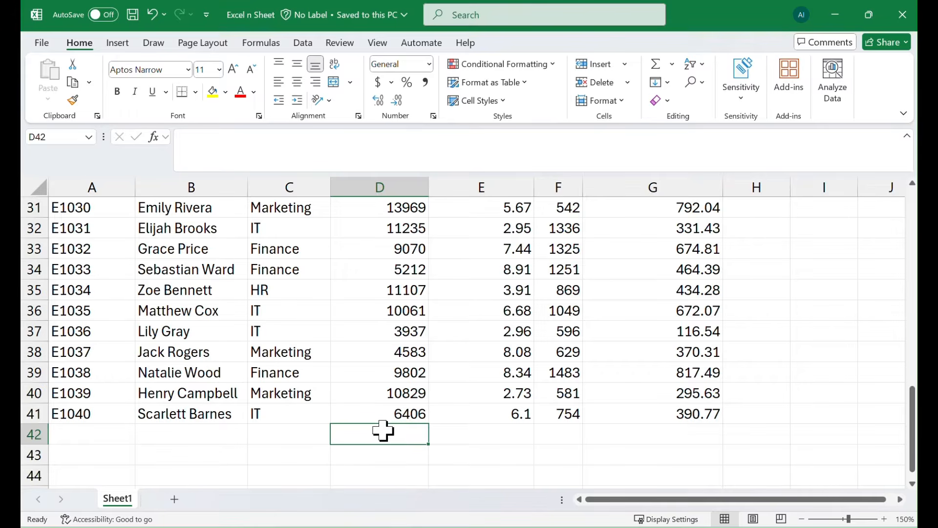
key(alt+equal)
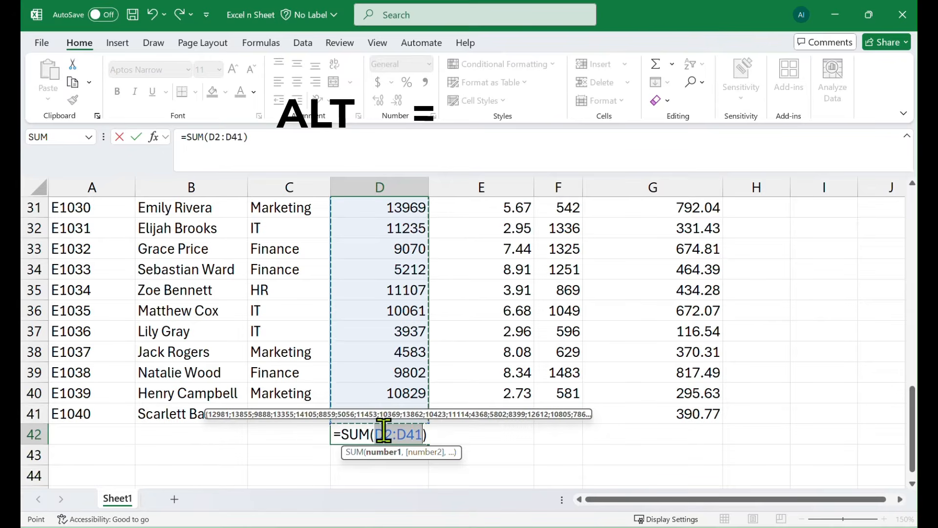
scroll(489, 311, up, 10)
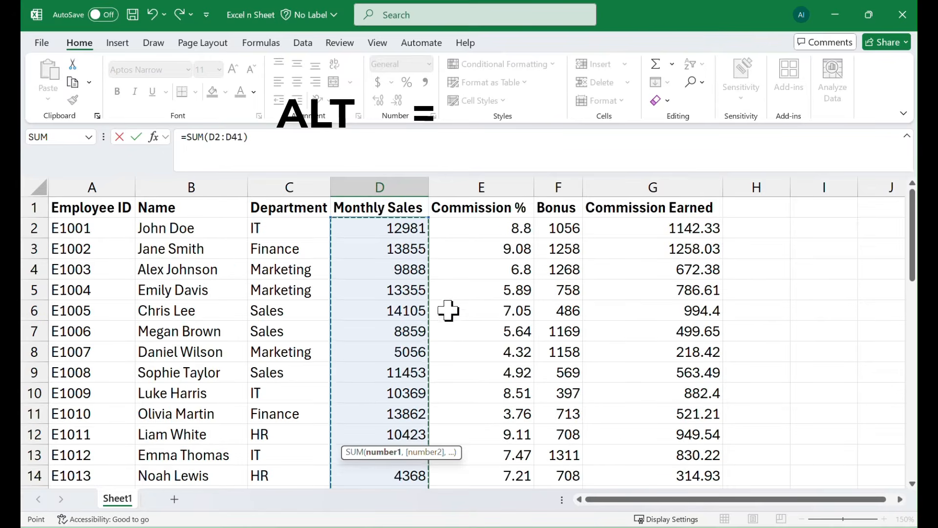
scroll(446, 310, down, 16)
scroll(408, 378, up, 3)
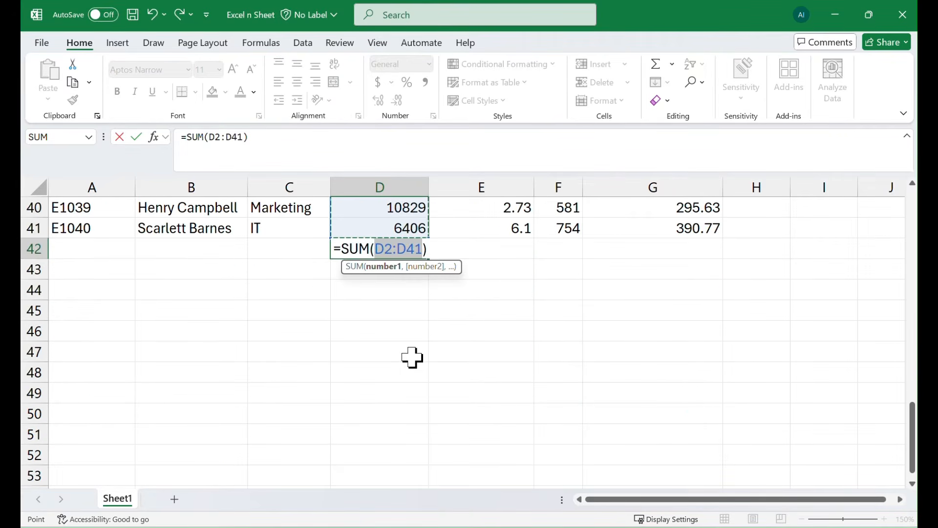
key(Return)
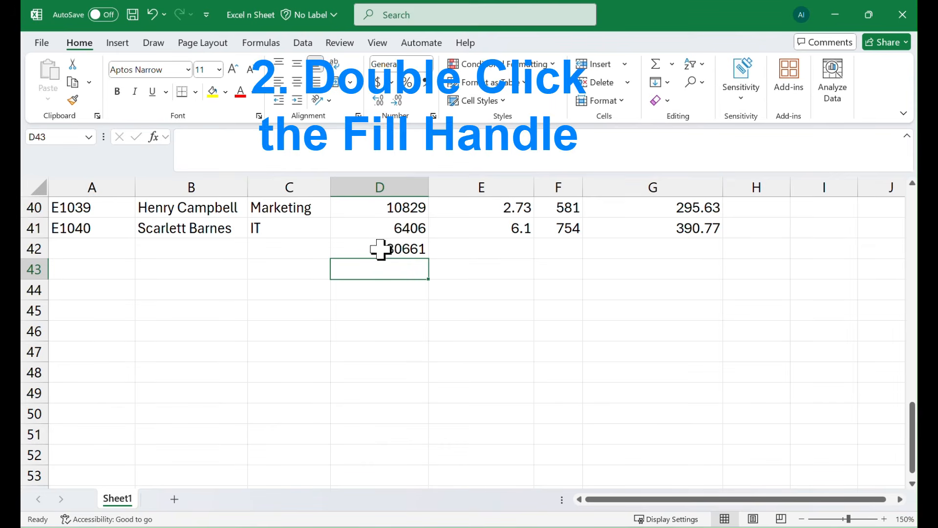
Add the column header "Day Off" in cell H1, beside Commission Earned
scroll(757, 303, up, 13)
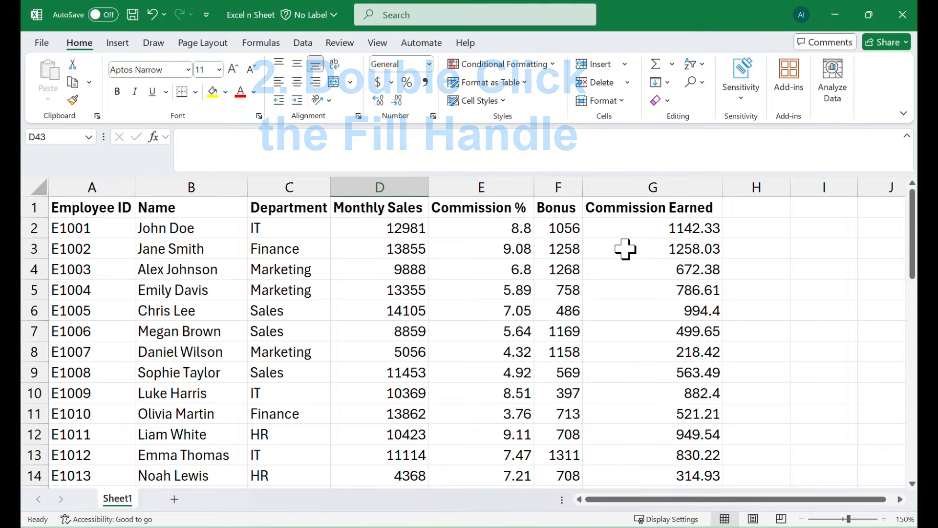
click(755, 209)
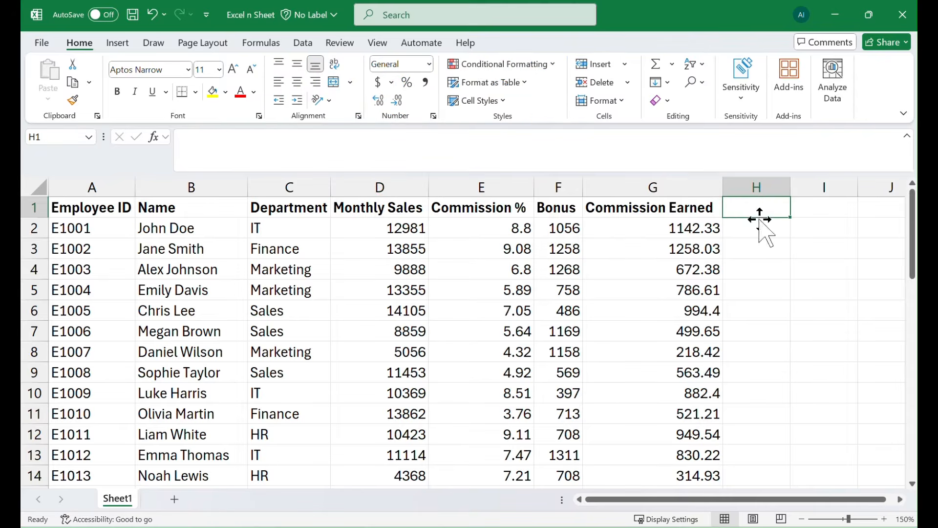
click(758, 227)
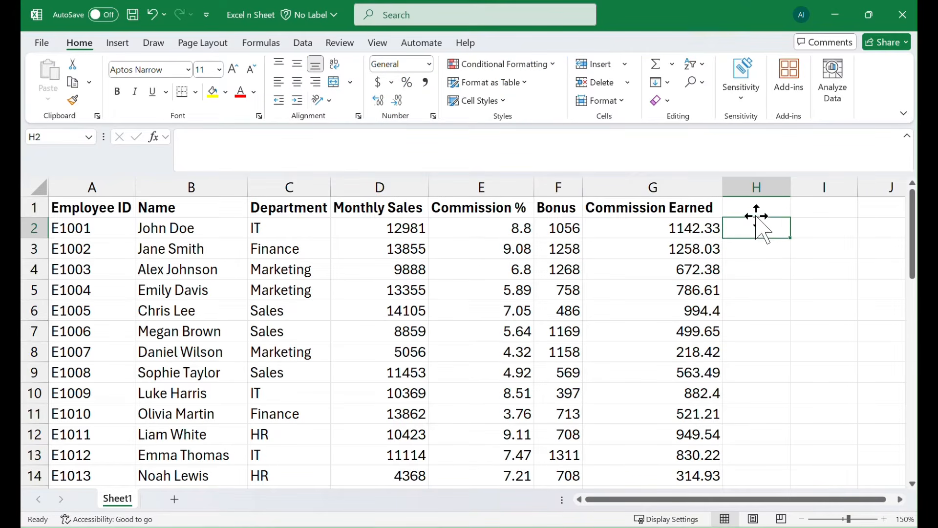
click(762, 205)
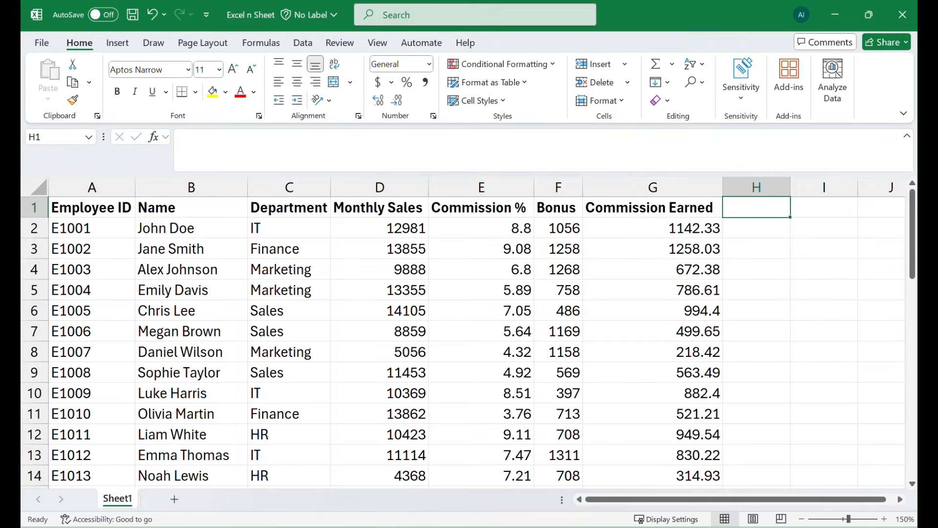
text(Day)
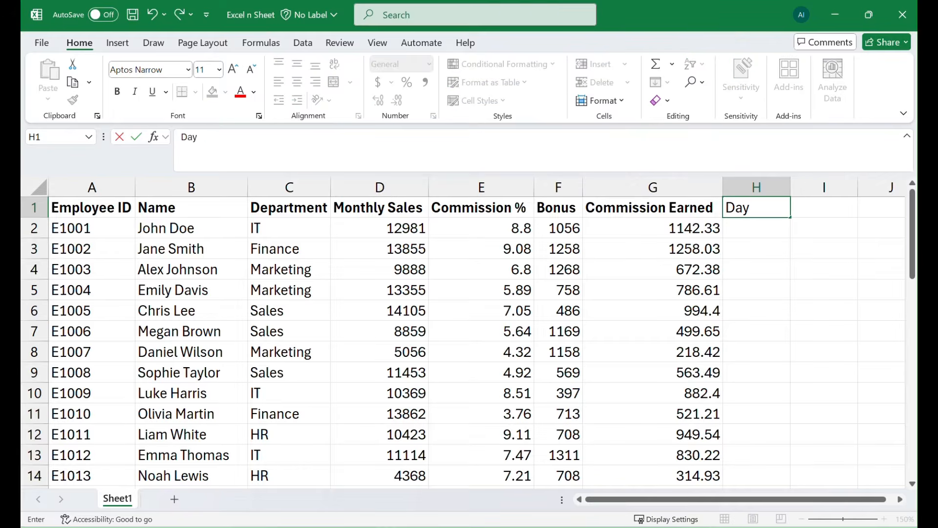
text( Off)
key(Return)
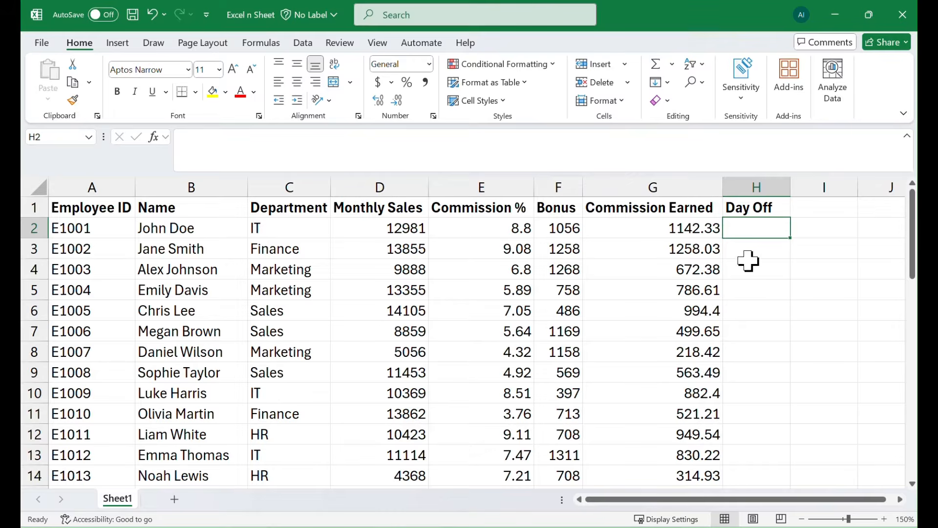
Enter Monday, Tuesday and Wednesday in cells H2 to H4 and widen column H to fit the longest day name
text(Monday)
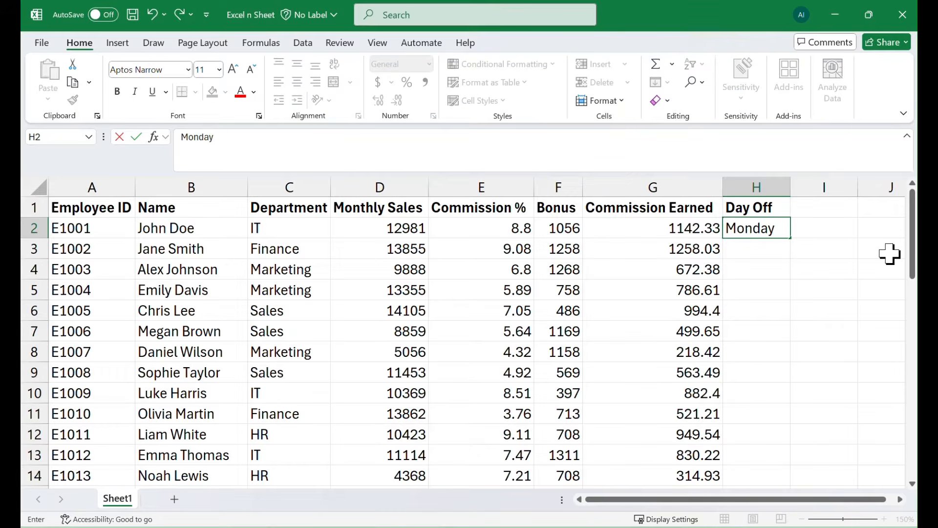
key(Return)
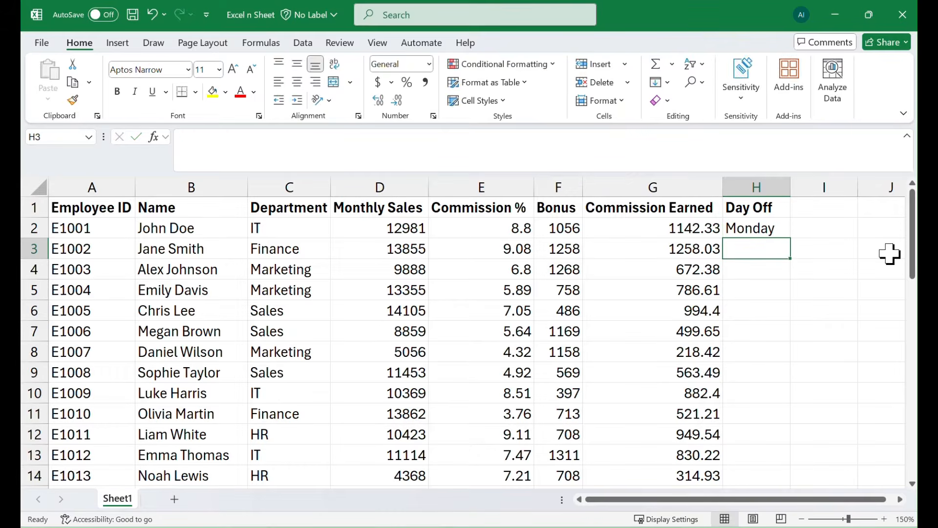
text(Tuesday)
key(Return)
text(Wednesday)
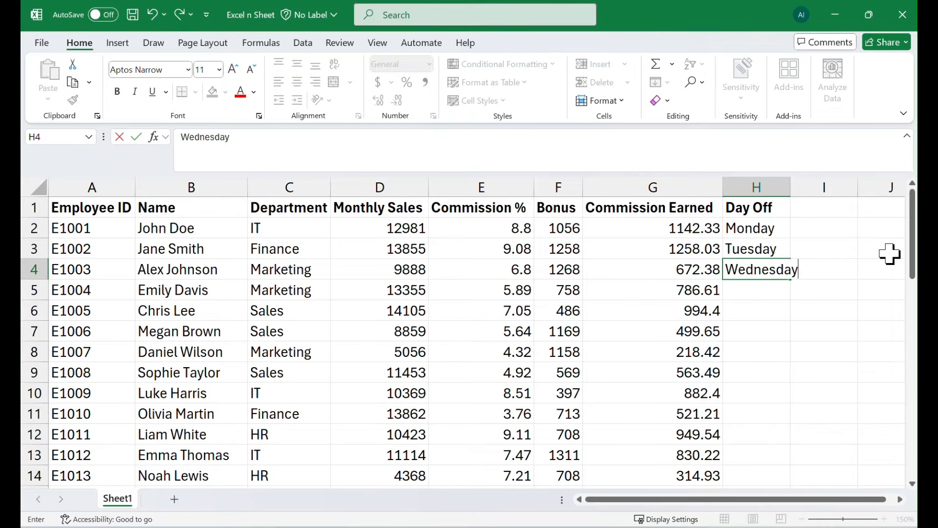
key(Return)
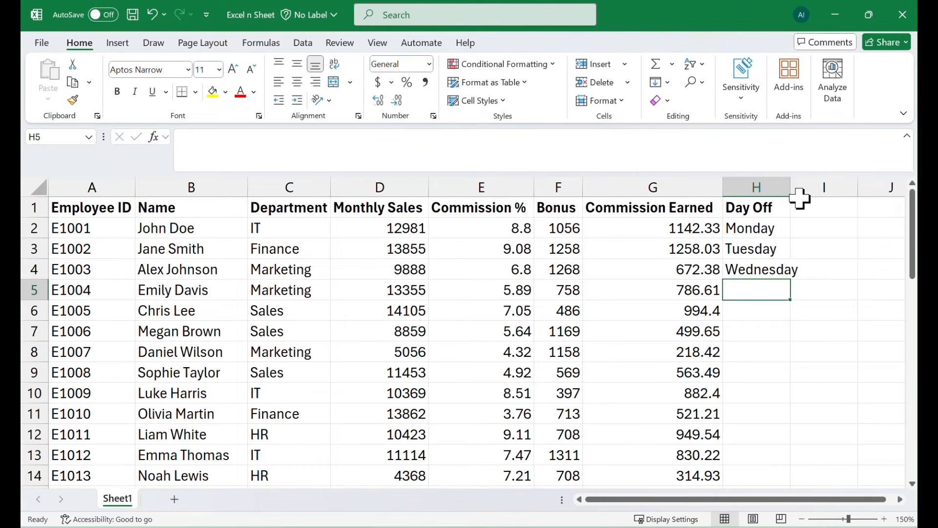
drag(791, 189, 830, 188)
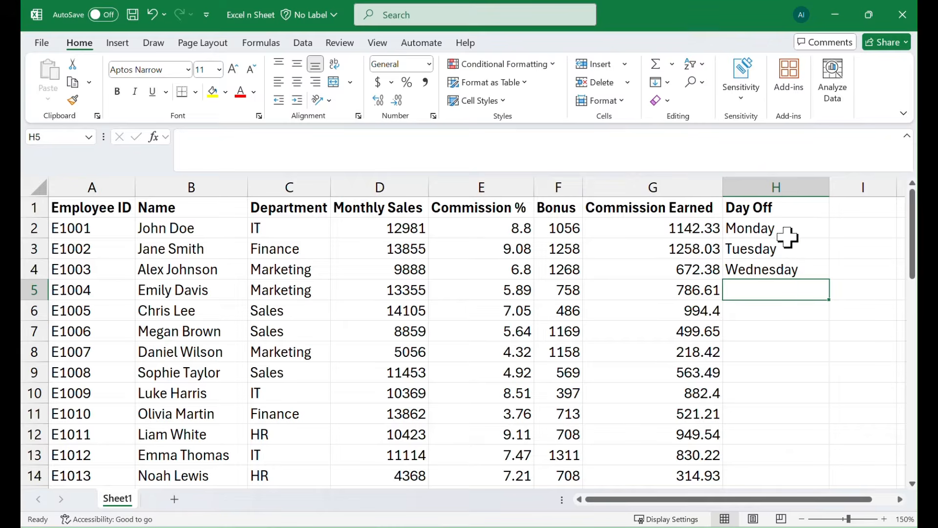
Try extending the weekday series manually from H4 down to H41, and undo that fill
click(804, 269)
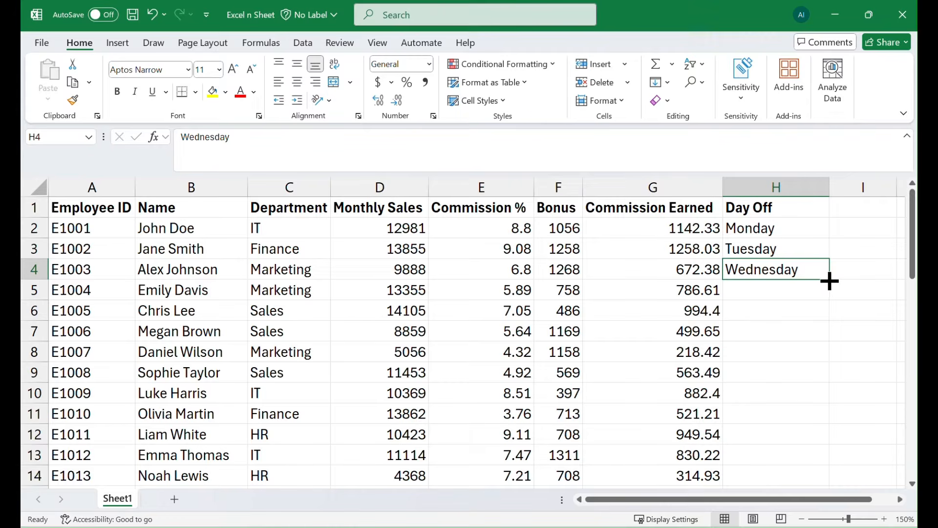
drag(829, 280, 820, 447)
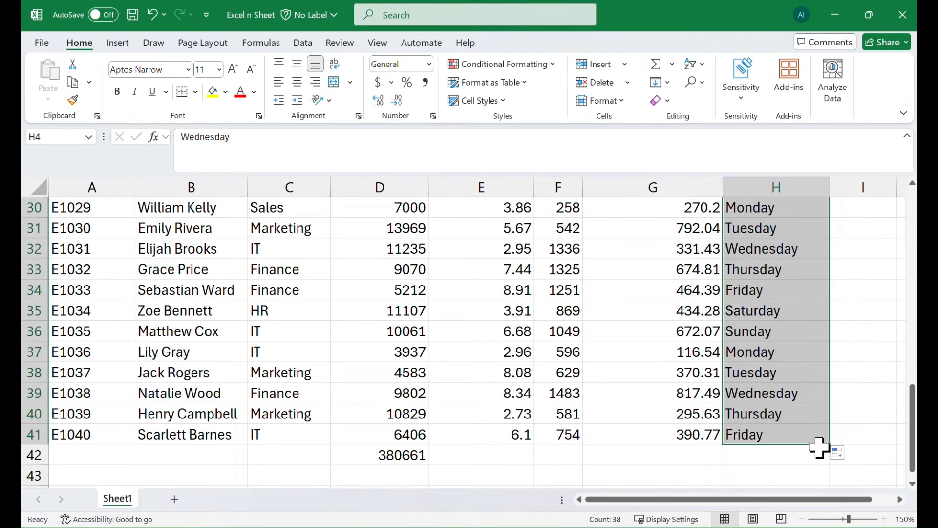
scroll(785, 335, up, 10)
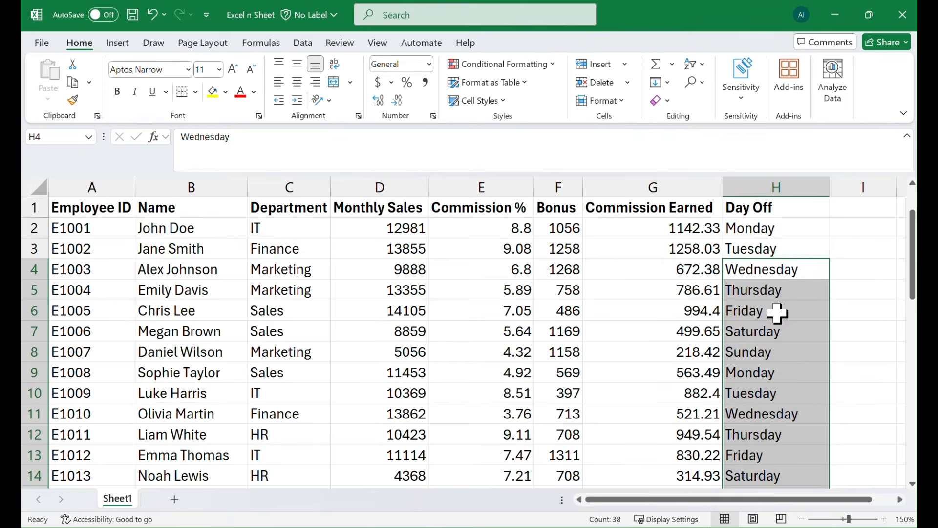
click(776, 289)
key(ctrl+z)
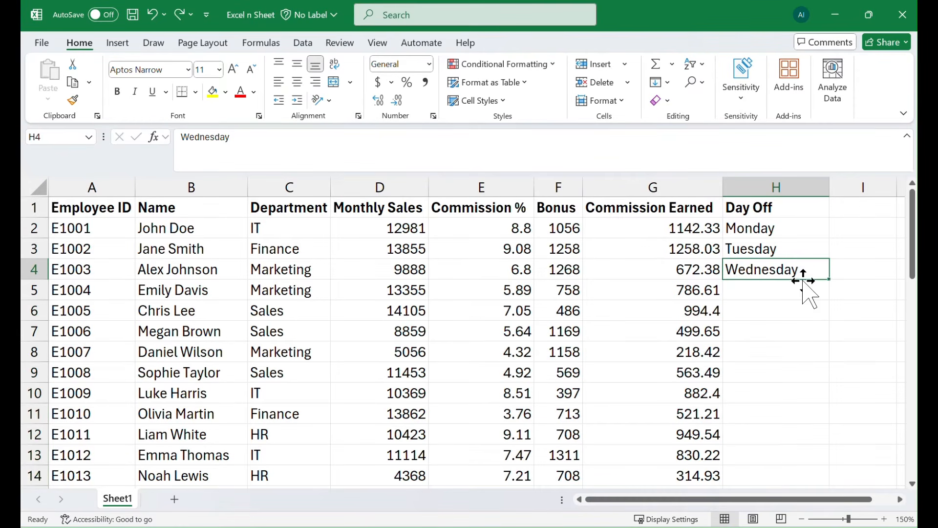
Auto-fill the Day Off weekday series from H4 down to the last employee row, 41
double_click(831, 281)
scroll(804, 317, down, 10)
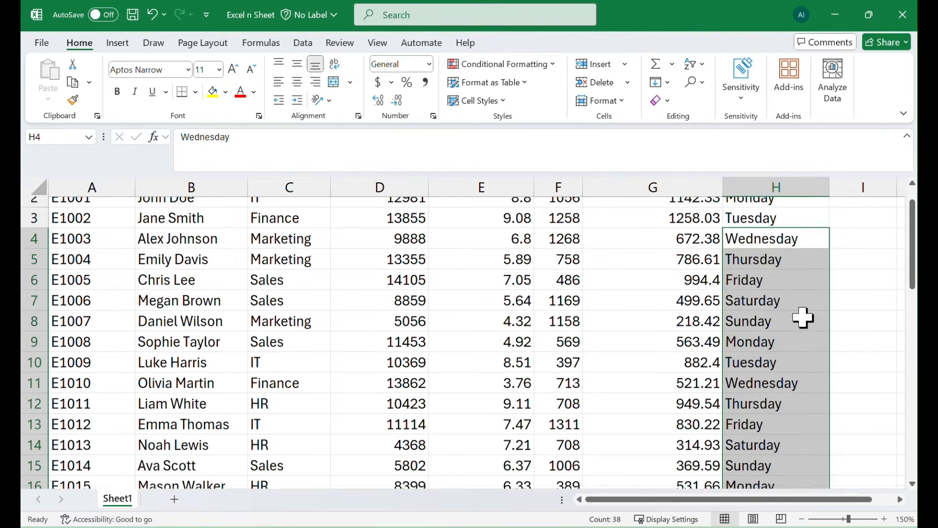
scroll(803, 325, down, 2)
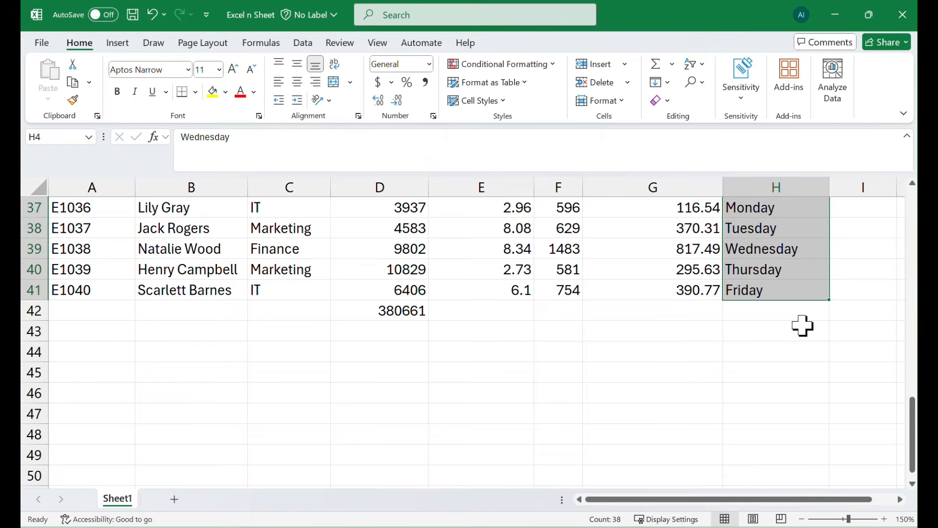
scroll(803, 325, up, 12)
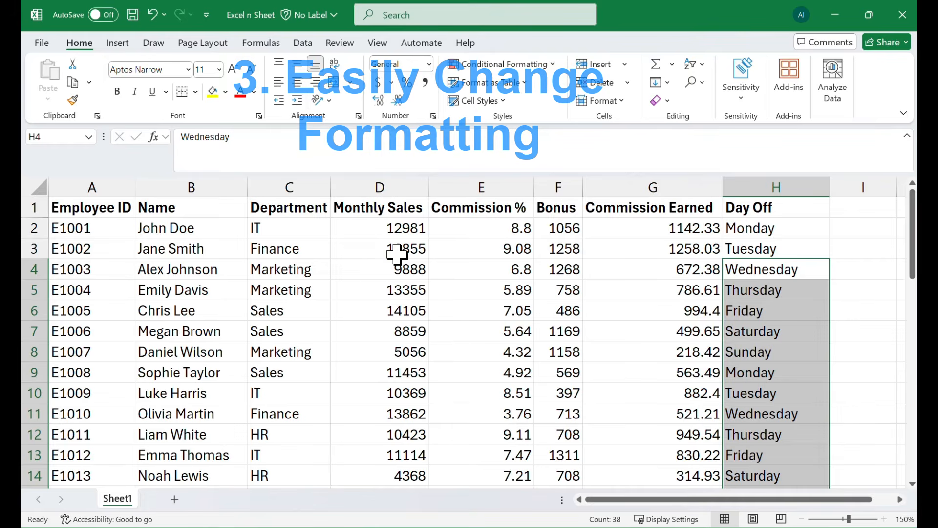
Apply the Currency number format to the entire Monthly Sales column
click(392, 233)
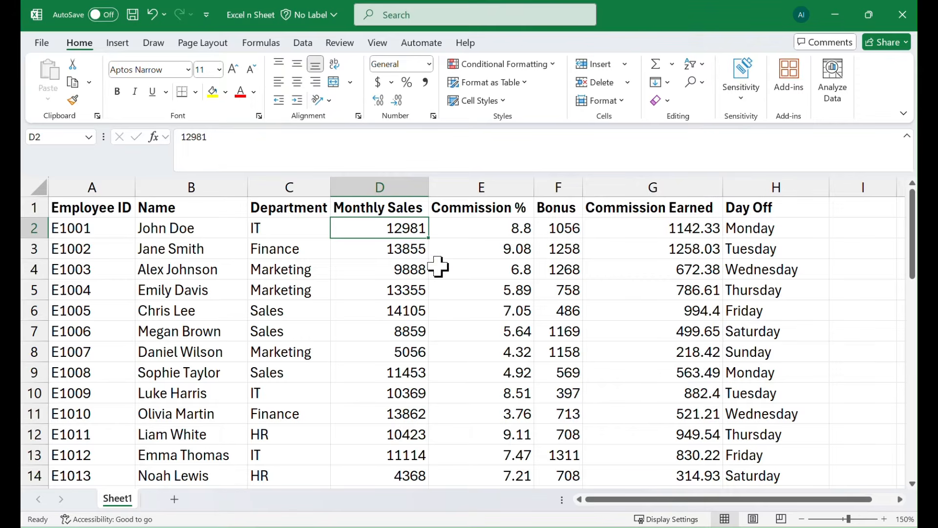
click(386, 183)
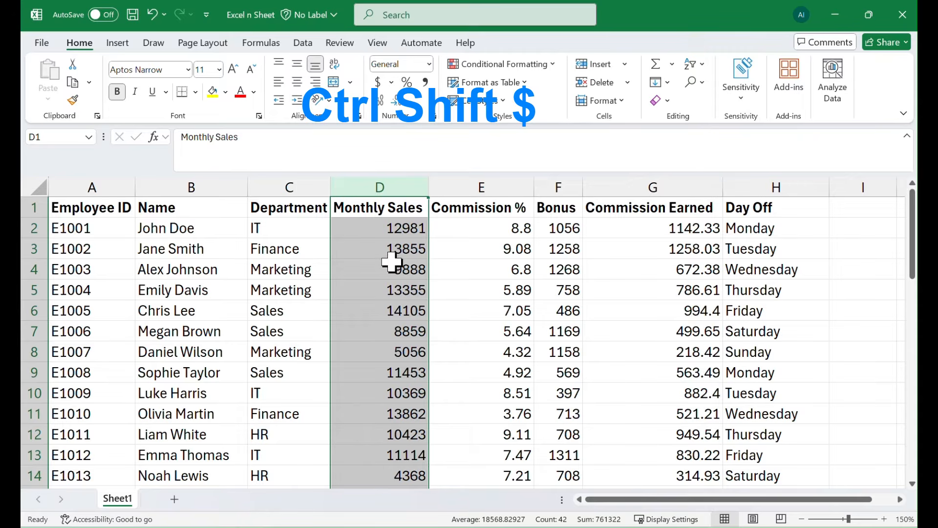
key(ctrl+shift+dollar)
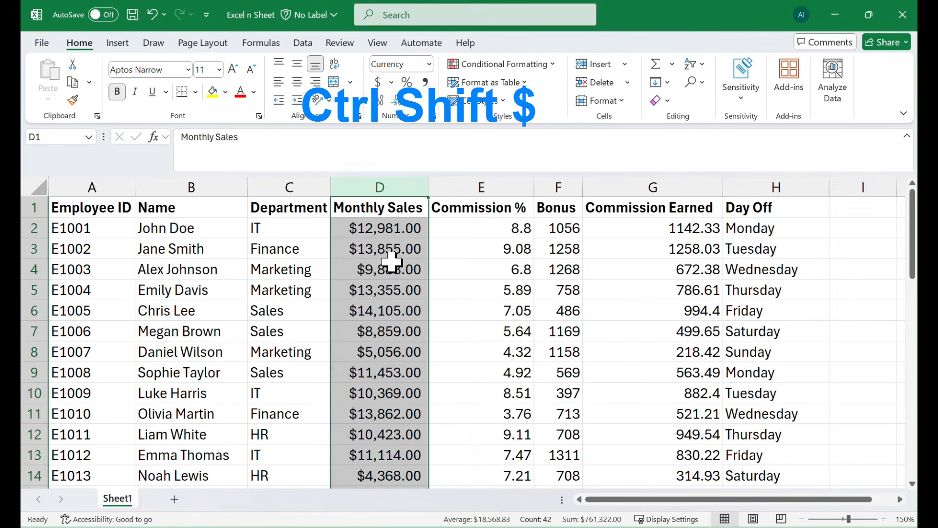
scroll(450, 272, down, 13)
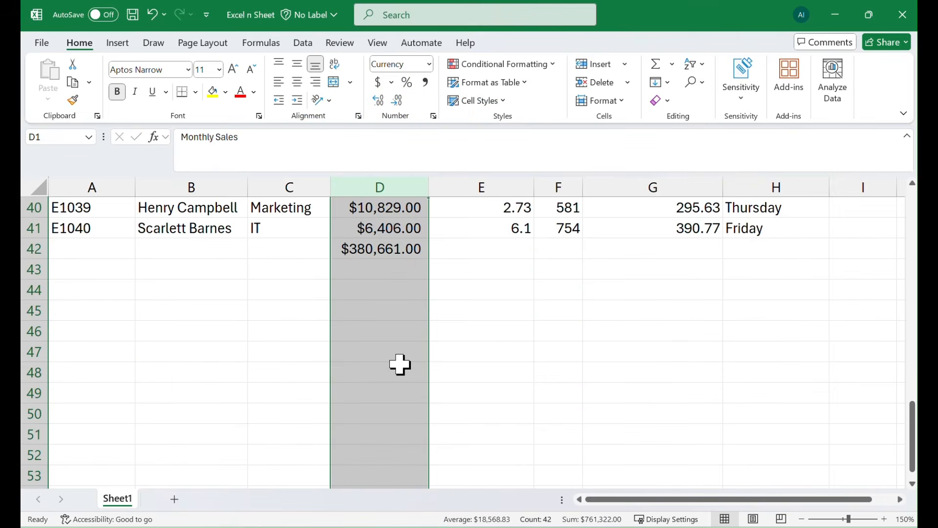
scroll(400, 364, up, 13)
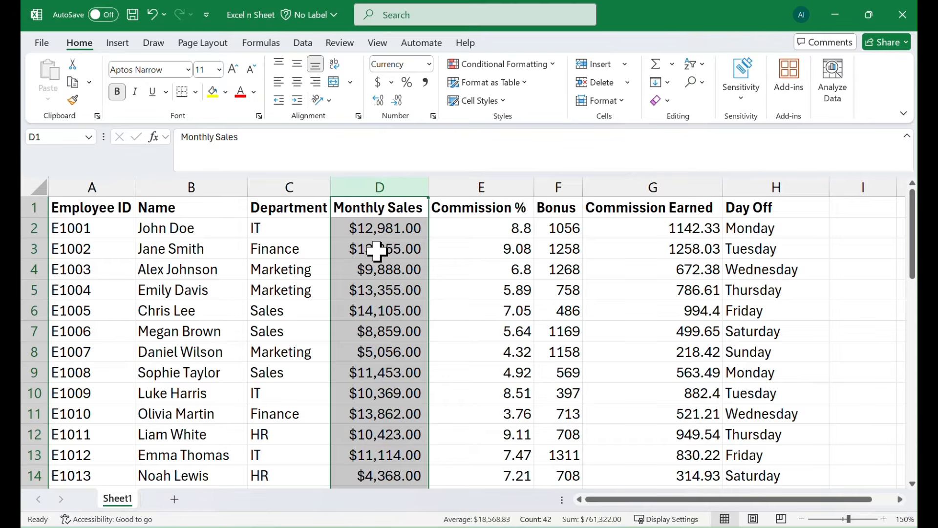
Change the Monthly Sales column's number format to Percentage
key(ctrl+shift+5)
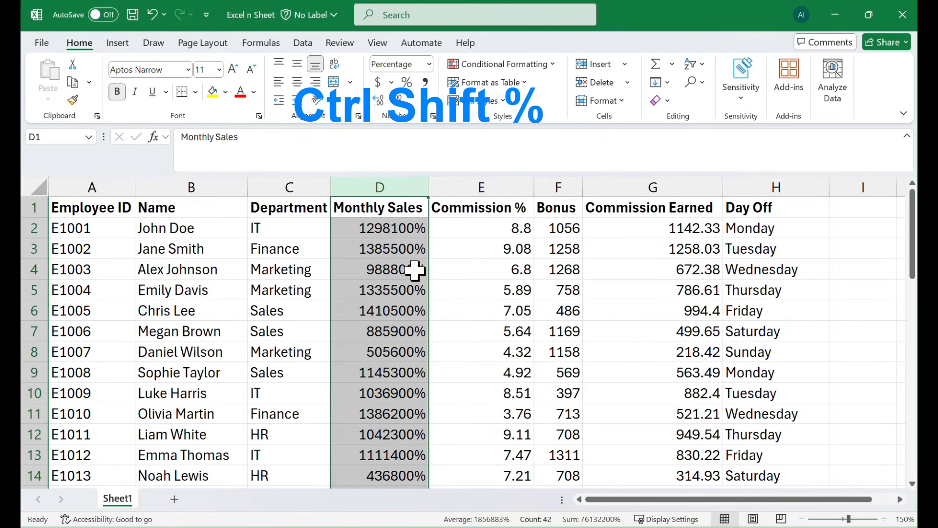
scroll(397, 331, down, 4)
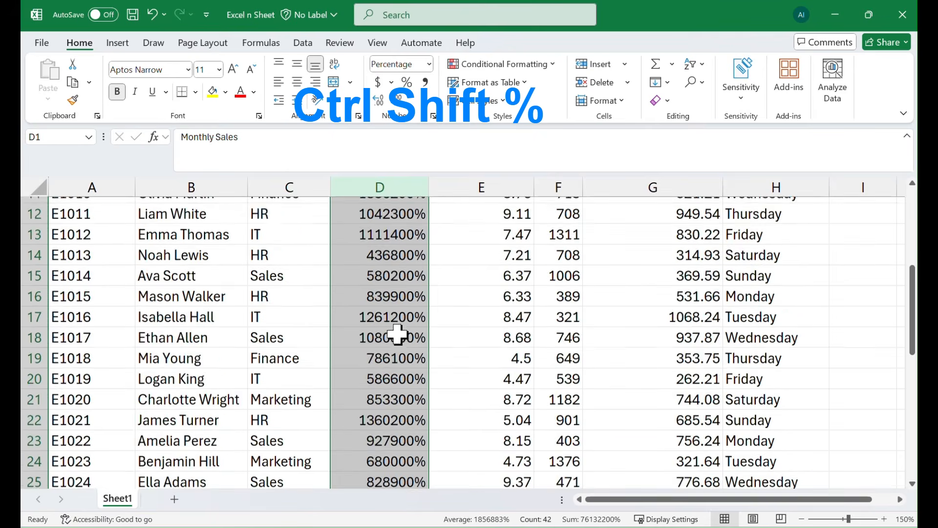
scroll(397, 334, up, 4)
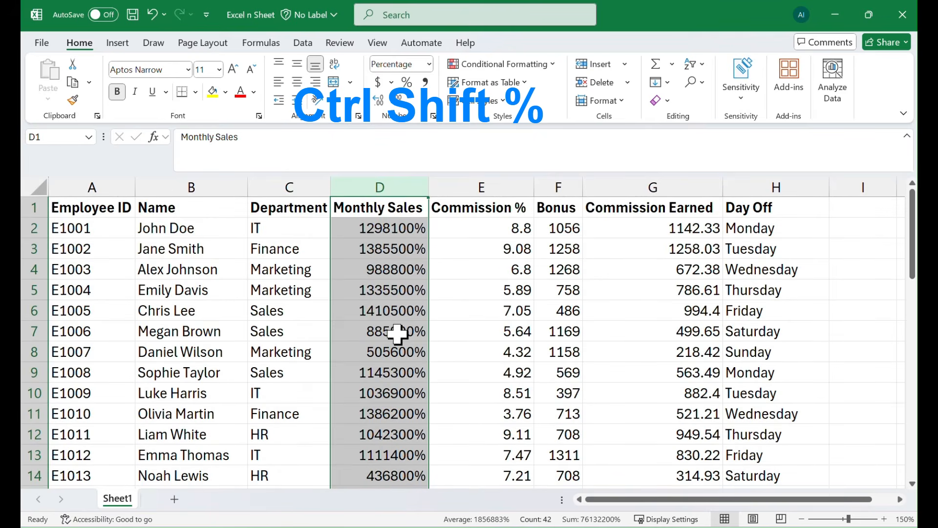
Apply the Number format with thousands separators and two decimals to the entire Monthly Sales column
key(ctrl+shift+3)
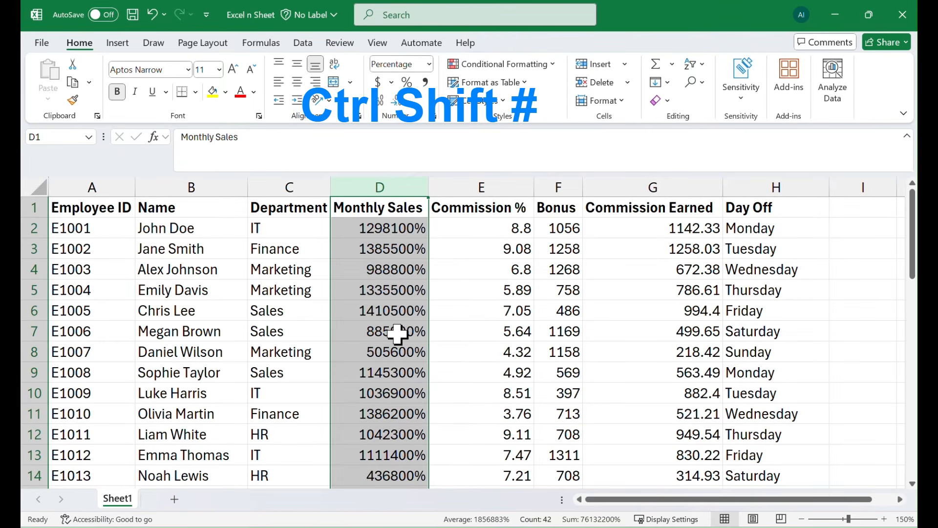
key(ctrl+shift+3)
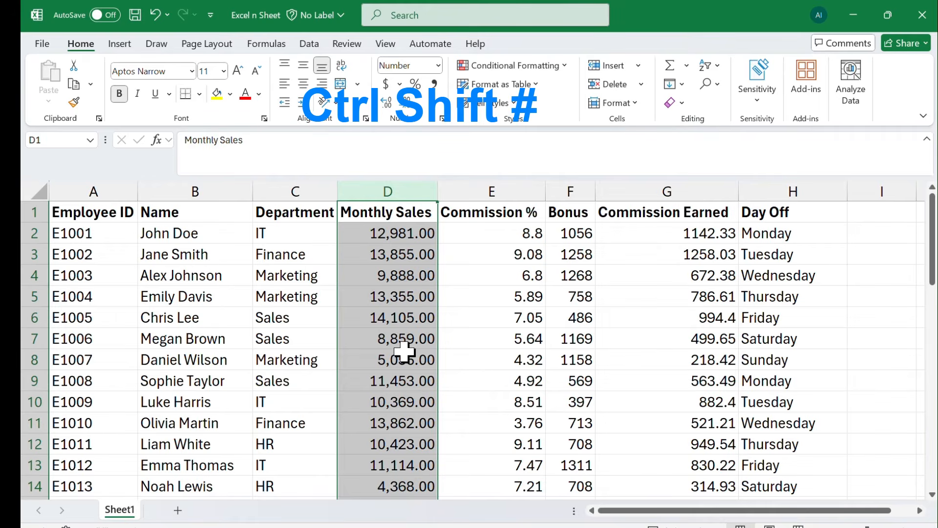
key(ctrl+shift+1)
scroll(418, 386, down, 3)
scroll(412, 391, up, 3)
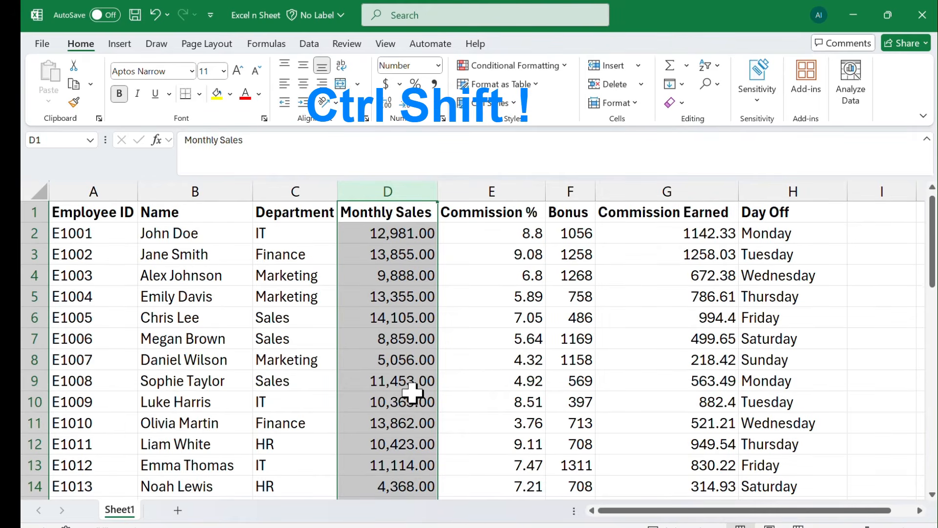
click(415, 320)
scroll(413, 349, down, 6)
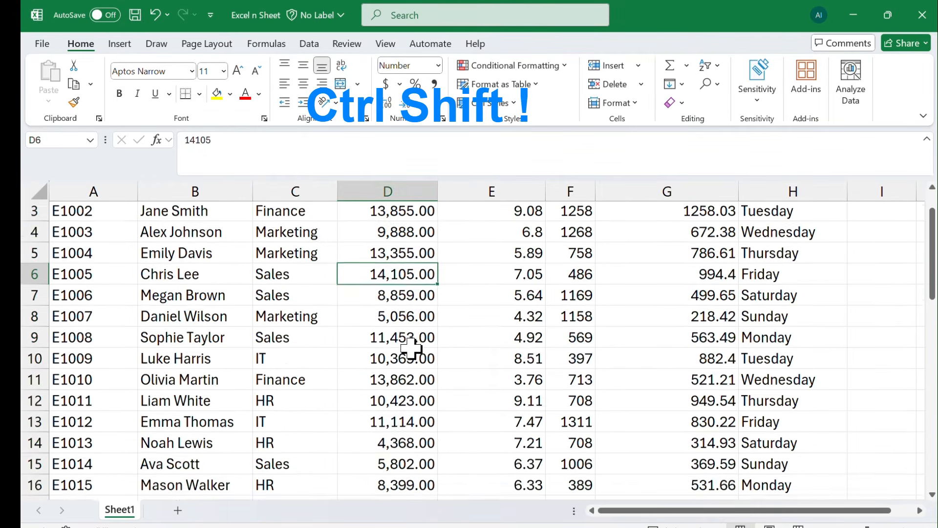
scroll(411, 353, down, 1)
scroll(411, 353, up, 7)
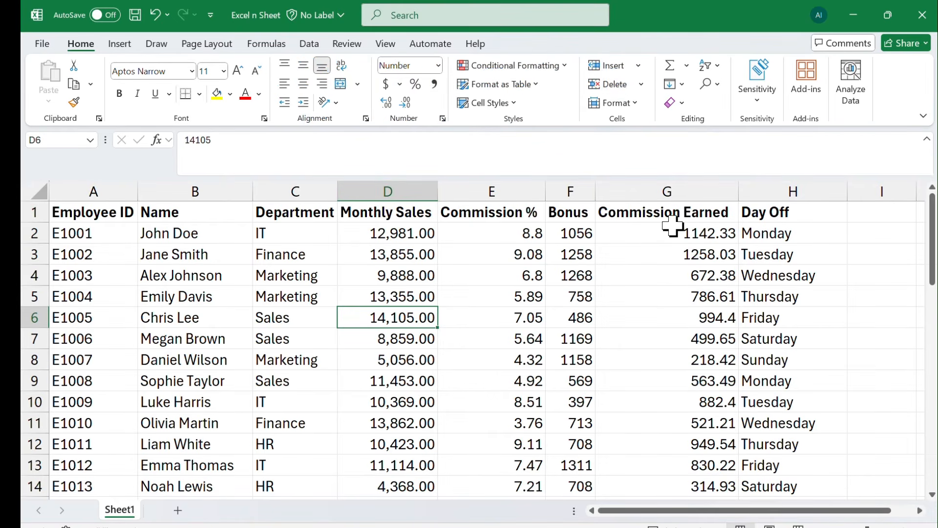
Choose the Currency format with two decimal places and the $ symbol for the entire Commission Earned column in Format Cells
click(677, 190)
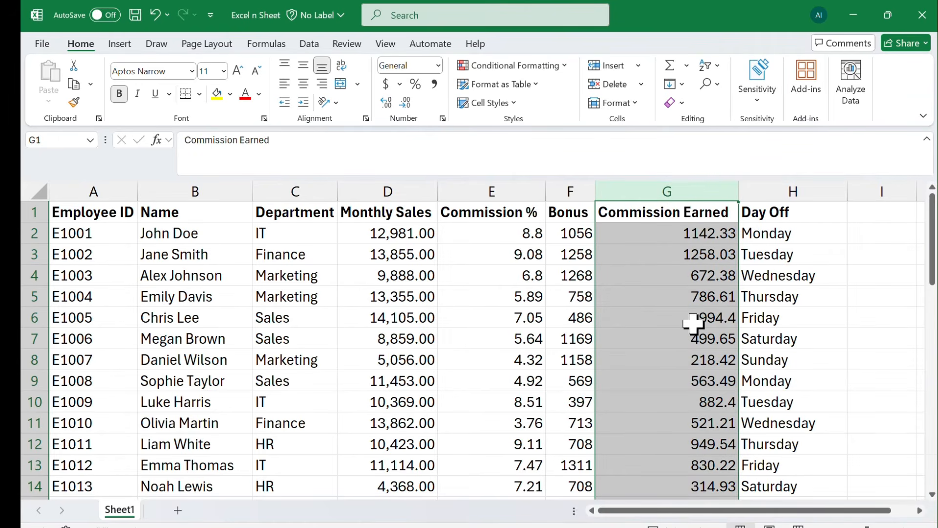
key(ctrl+1)
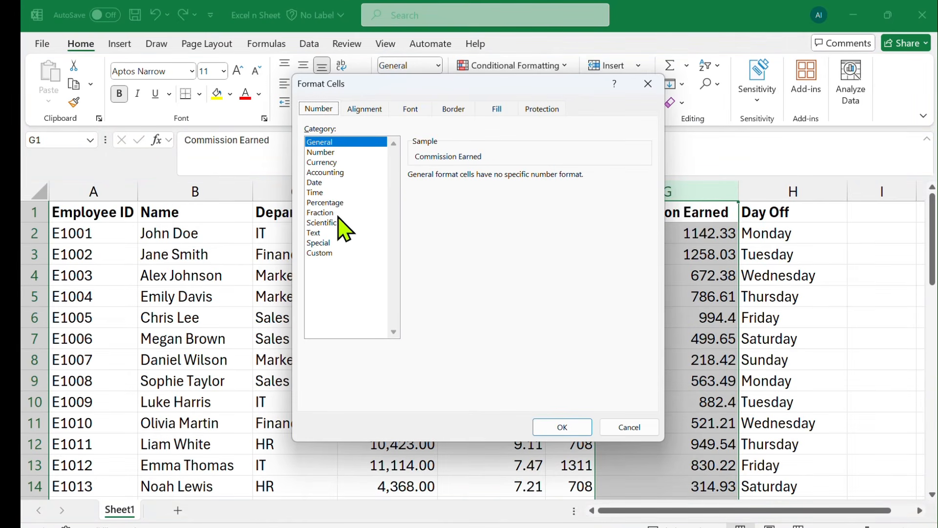
click(323, 163)
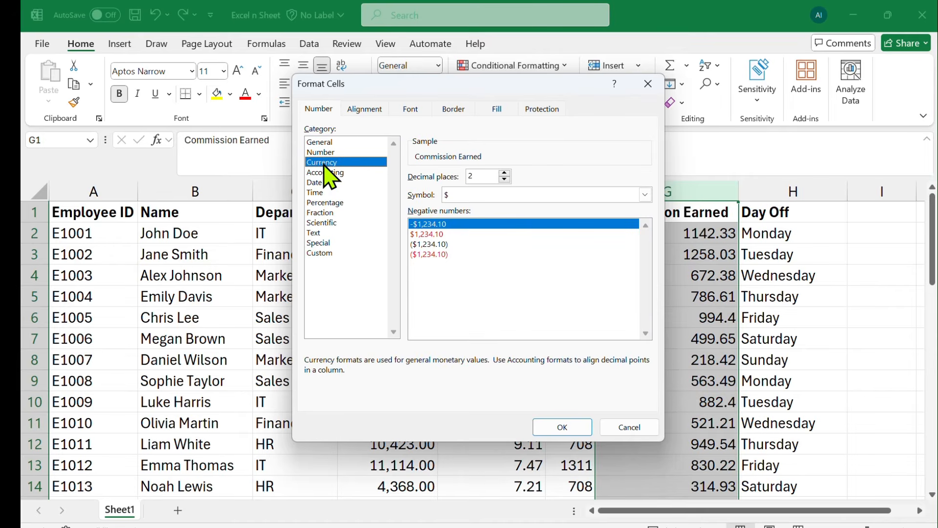
Set the Commission Earned column's font to bold, size 14 and light green, and apply the cell formatting
click(416, 108)
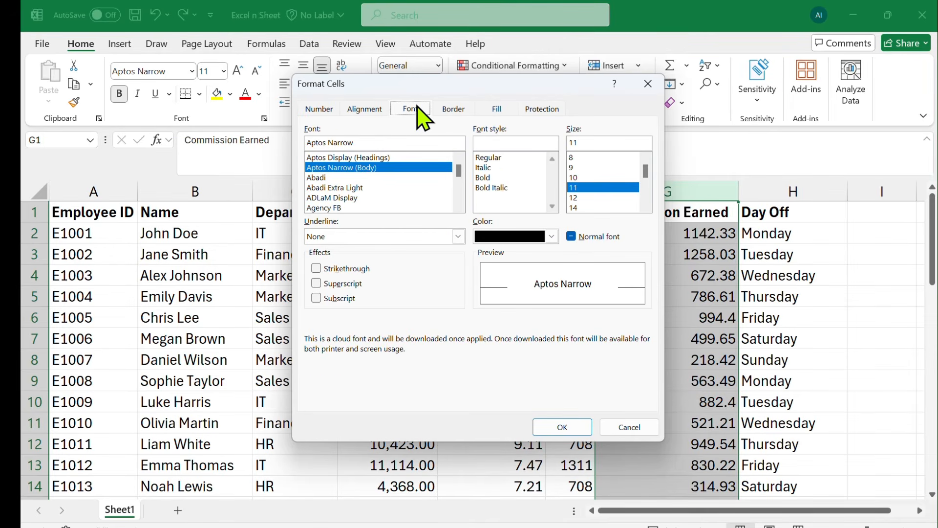
click(645, 206)
click(646, 207)
click(592, 188)
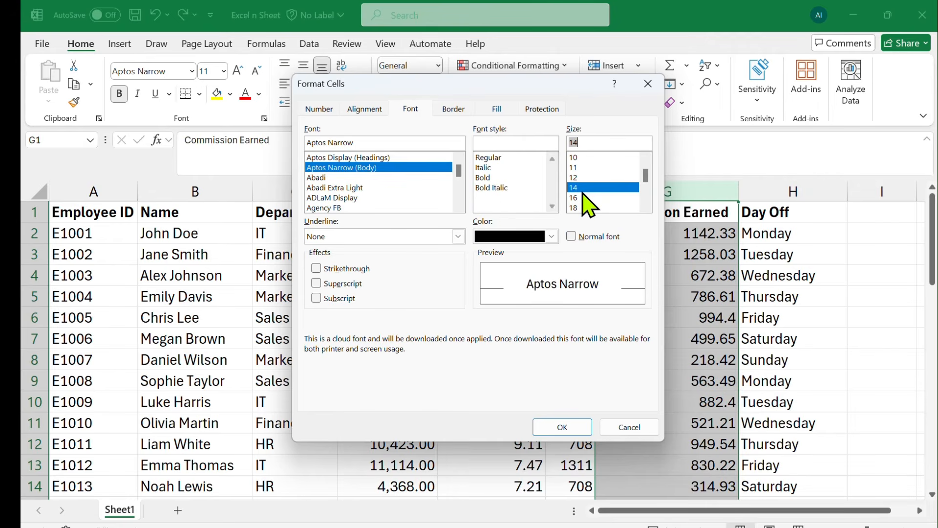
click(484, 177)
click(523, 237)
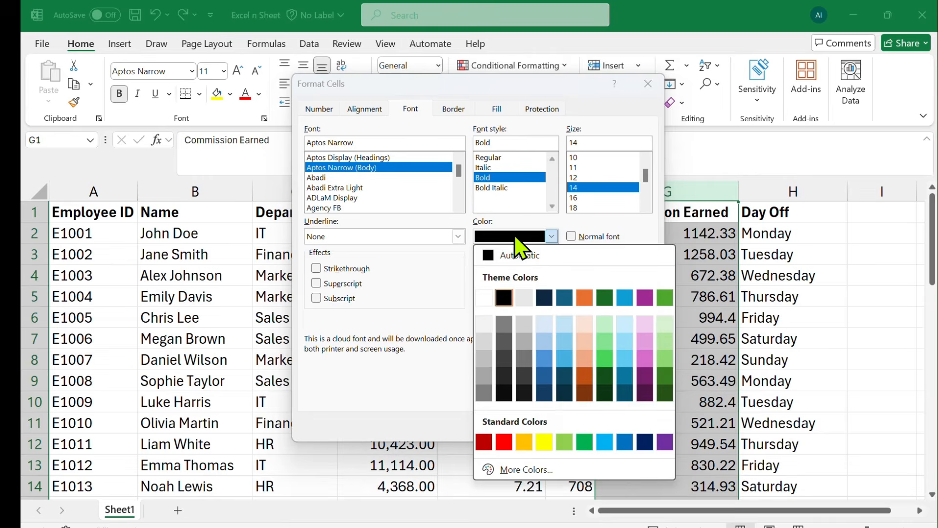
click(665, 345)
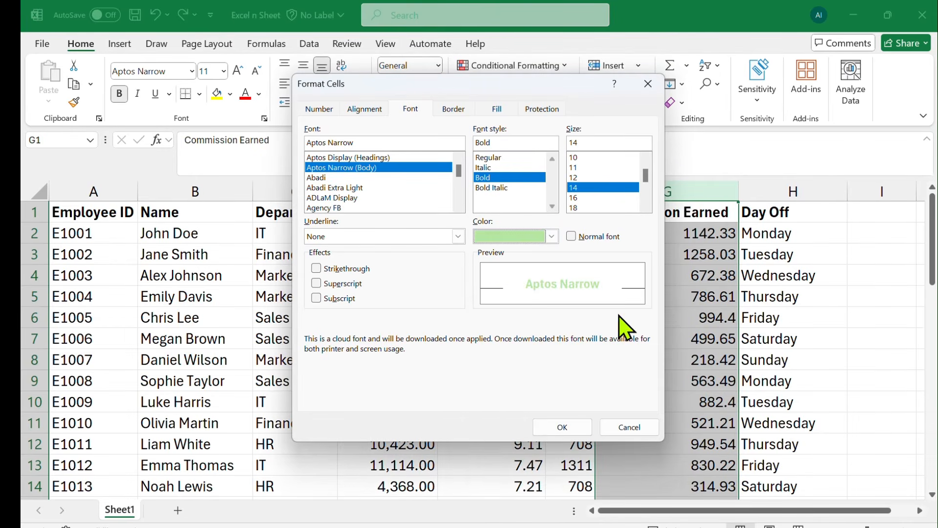
click(562, 427)
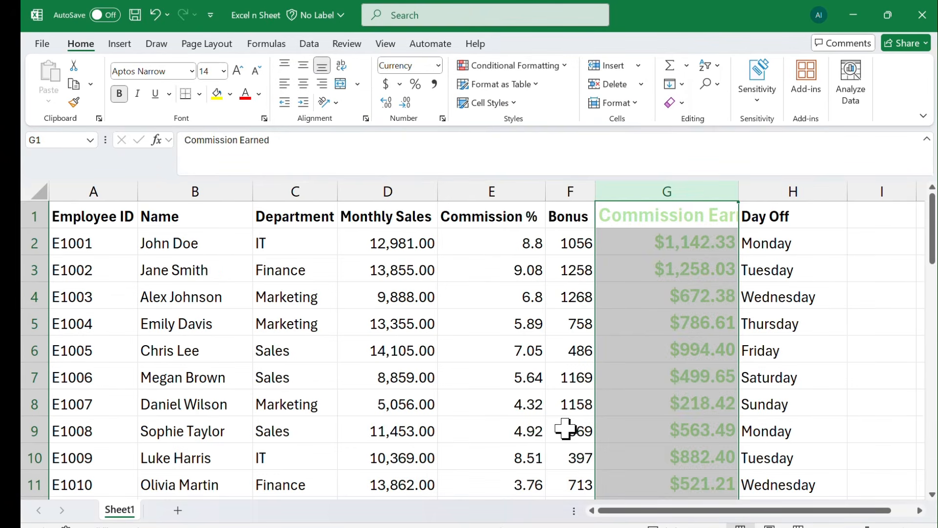
click(654, 259)
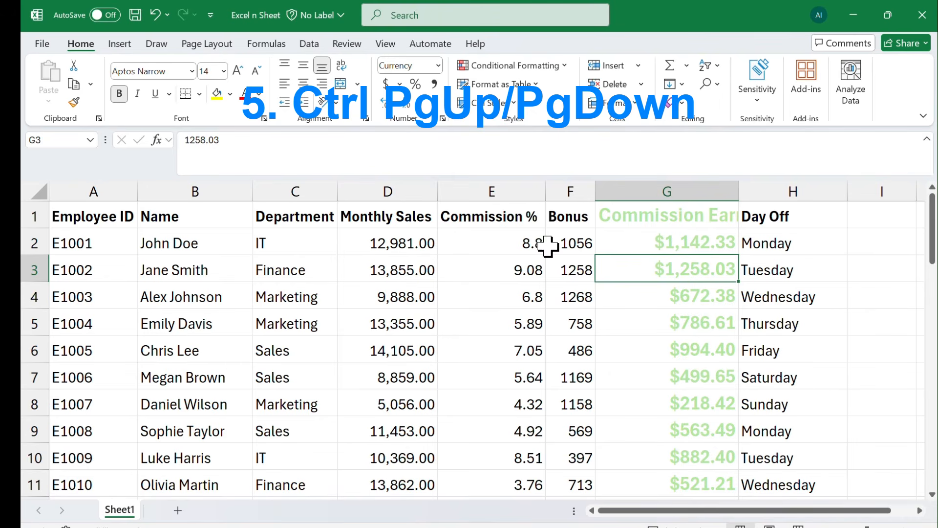
Add a new worksheet and switch back and forth between it and Sheet1, ending on Sheet1
click(178, 510)
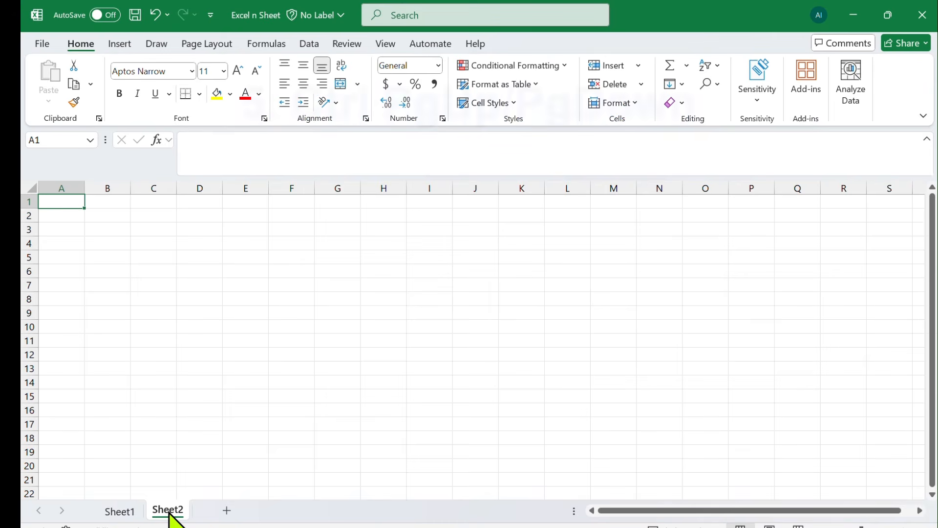
click(121, 513)
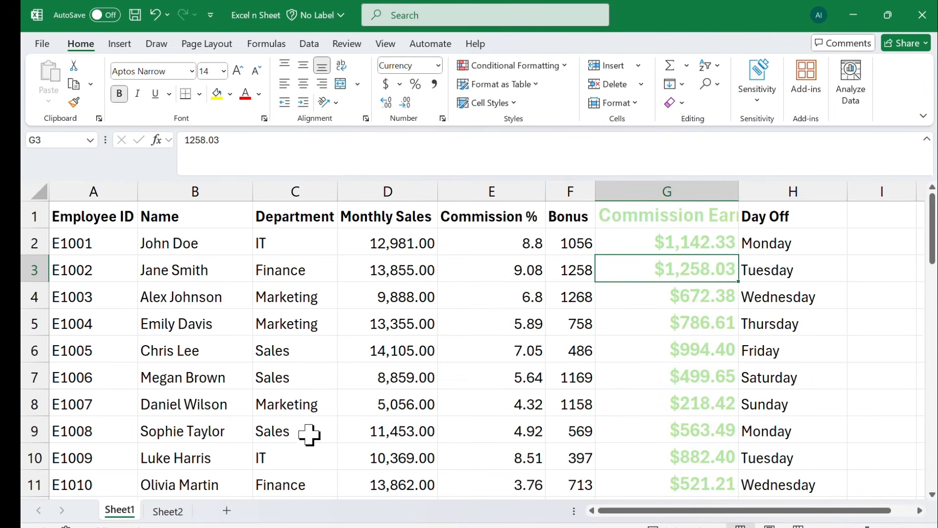
click(171, 513)
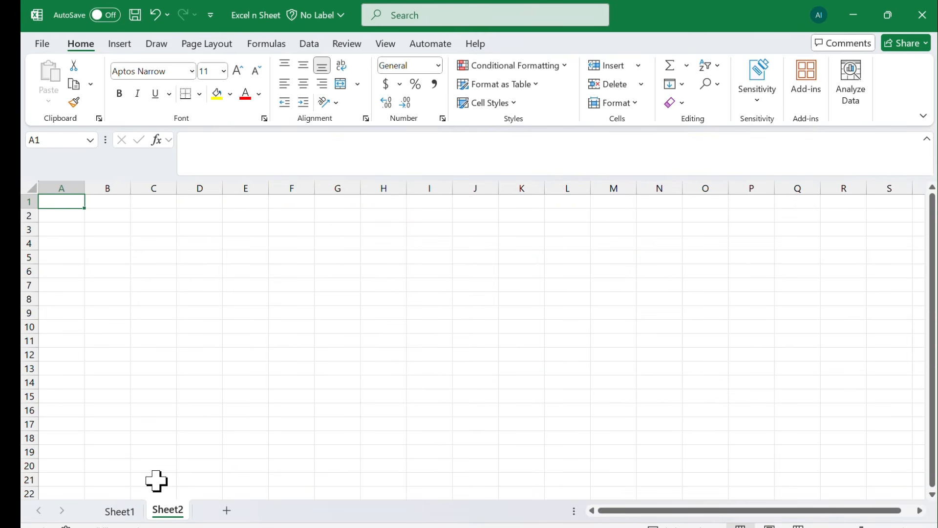
click(119, 511)
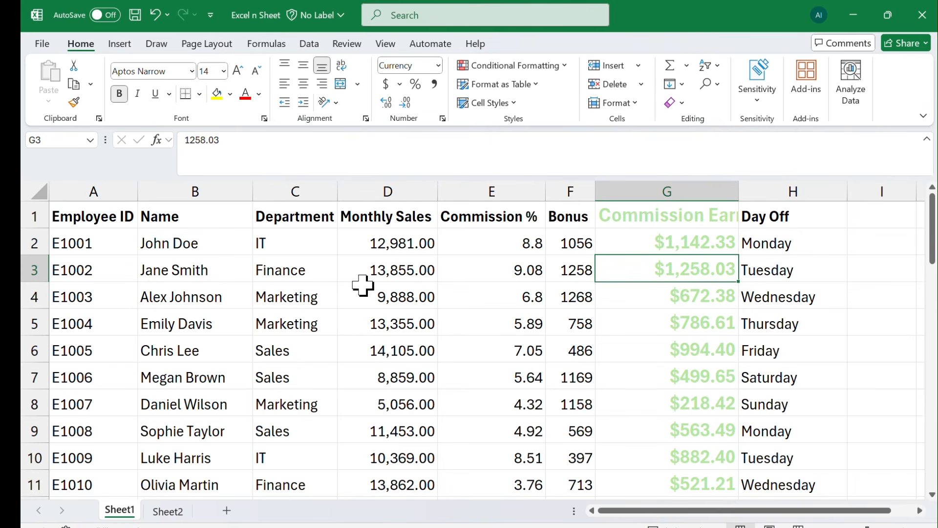
key(ctrl+Page_Down)
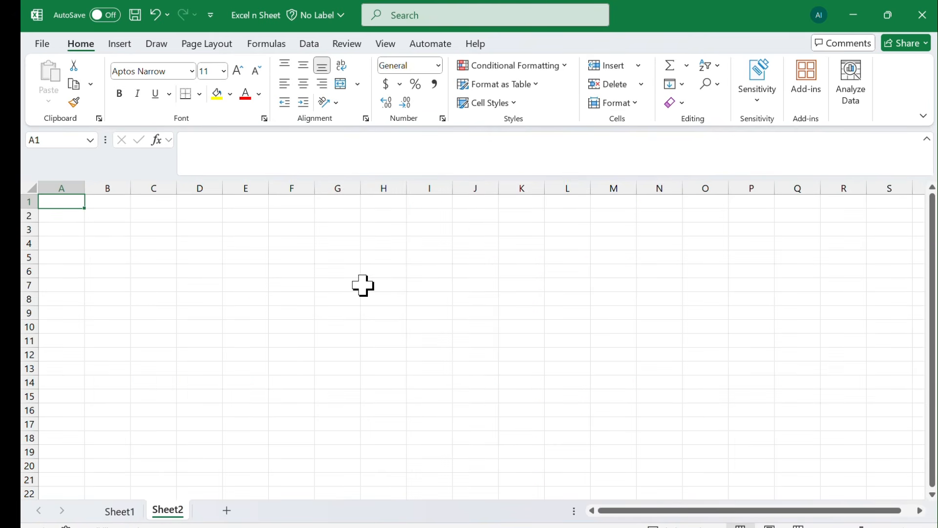
key(ctrl+Page_Up)
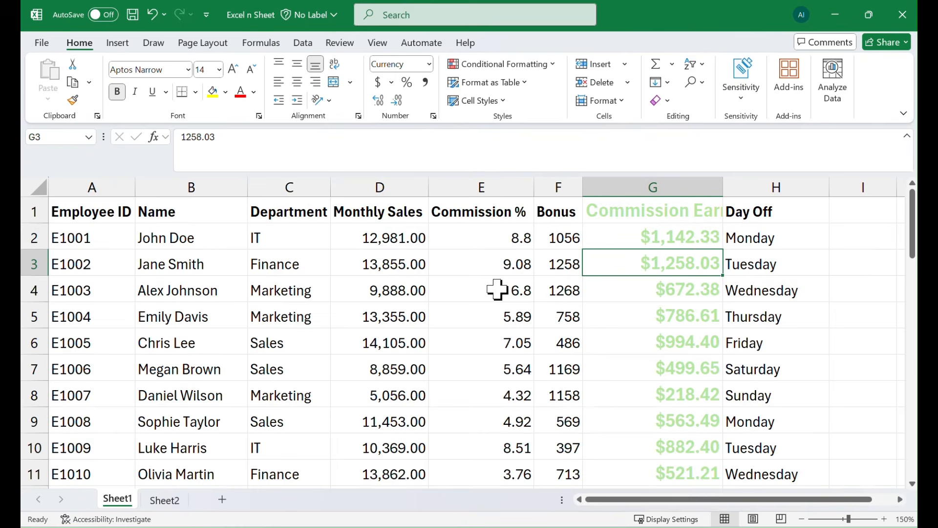
Examine whether the header row stays in view further down the employee list on Sheet1
scroll(626, 310, down, 4)
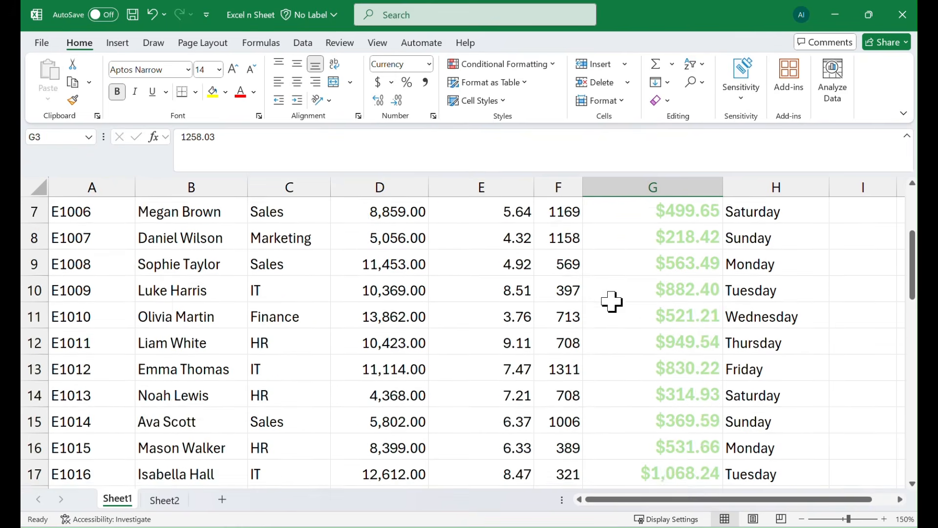
scroll(612, 303, down, 3)
scroll(613, 304, up, 7)
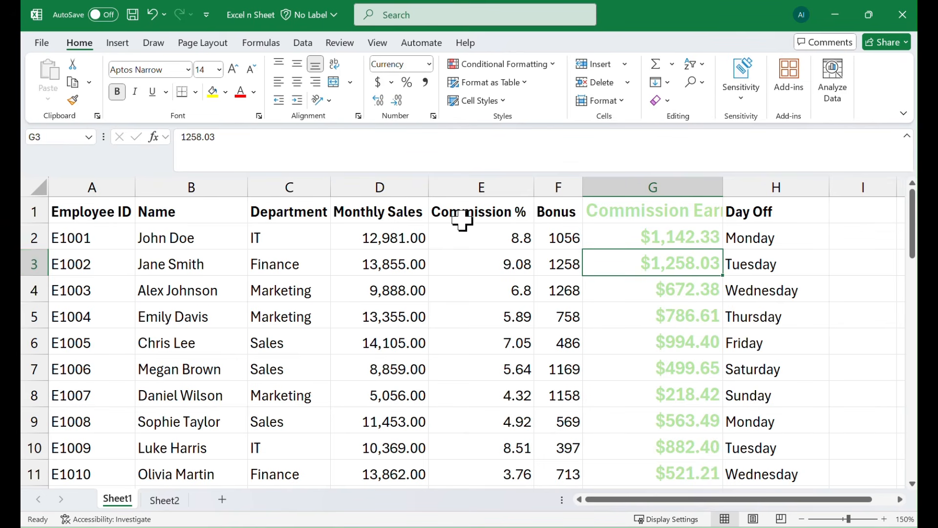
scroll(610, 301, down, 2)
scroll(611, 302, down, 5)
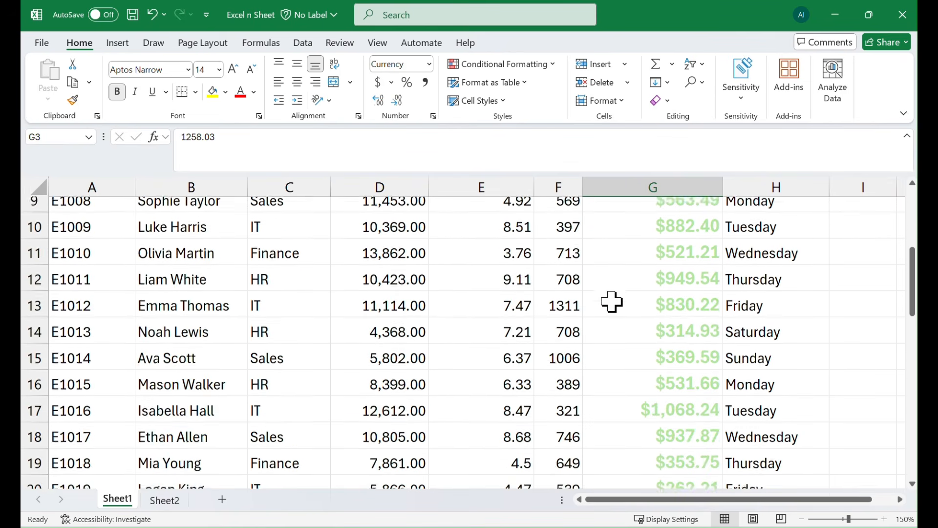
scroll(616, 303, up, 7)
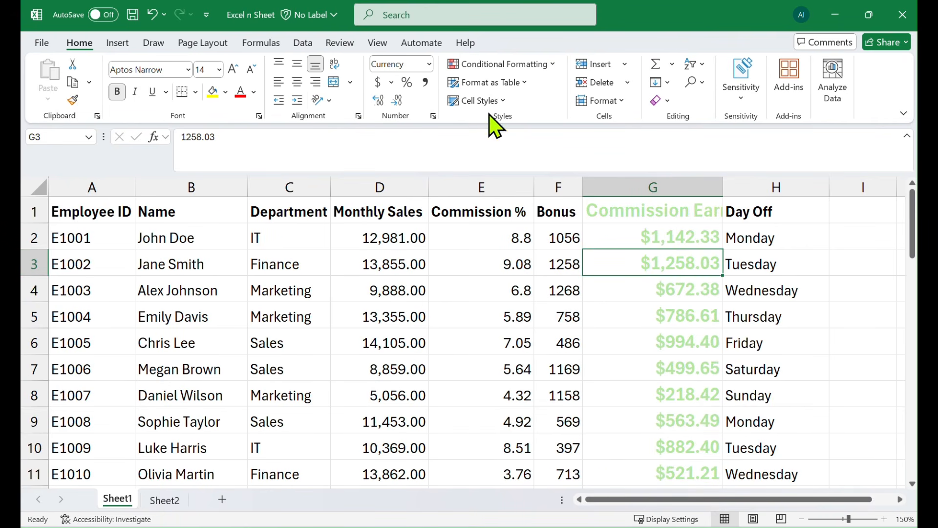
scroll(611, 304, down, 2)
scroll(611, 302, down, 5)
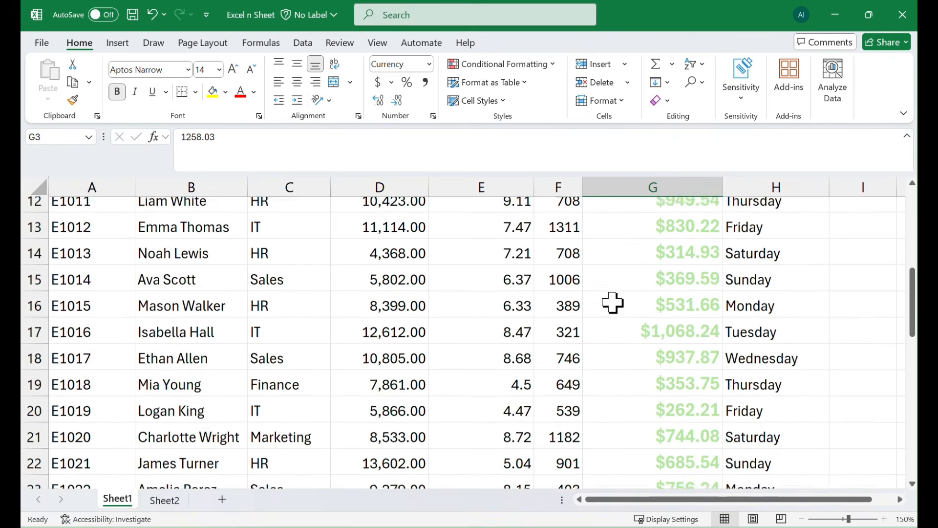
scroll(615, 303, up, 3)
scroll(616, 303, up, 4)
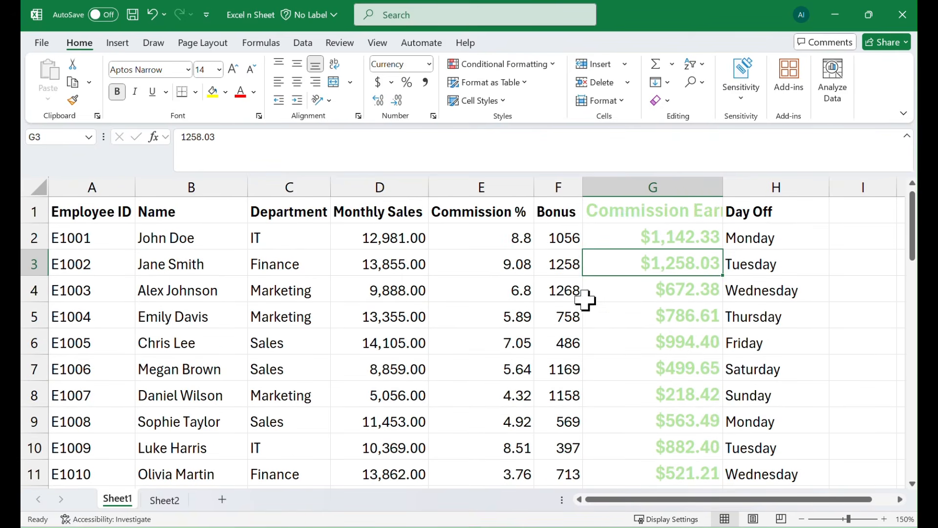